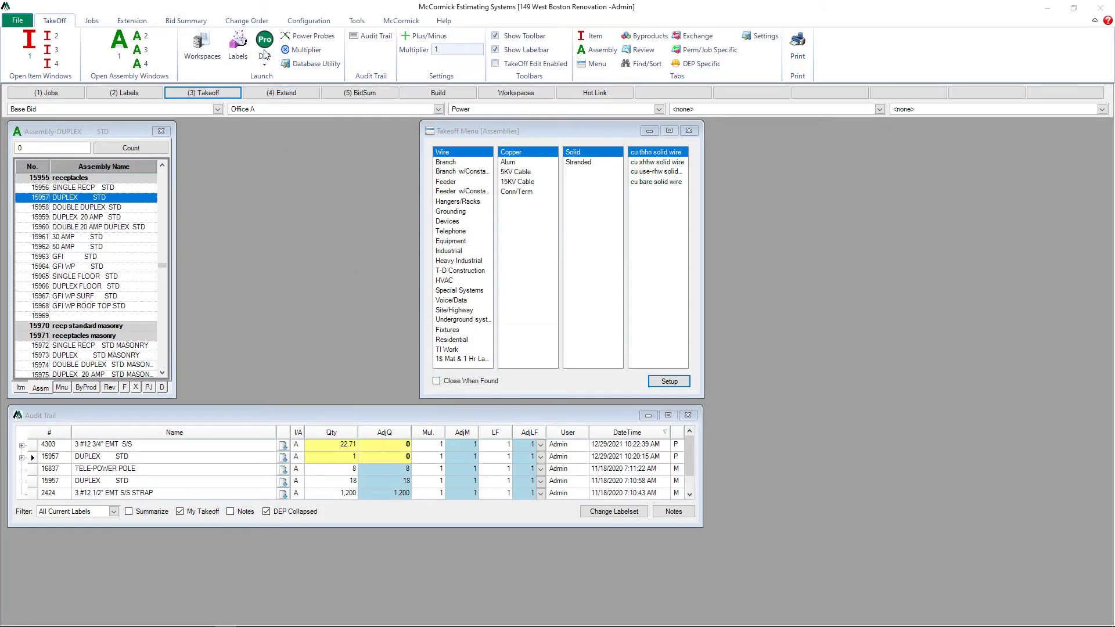
Step: Launch Design Estimating Pro from the TakeOff ribbon to open the E-1 Power-001 drawing
click(264, 55)
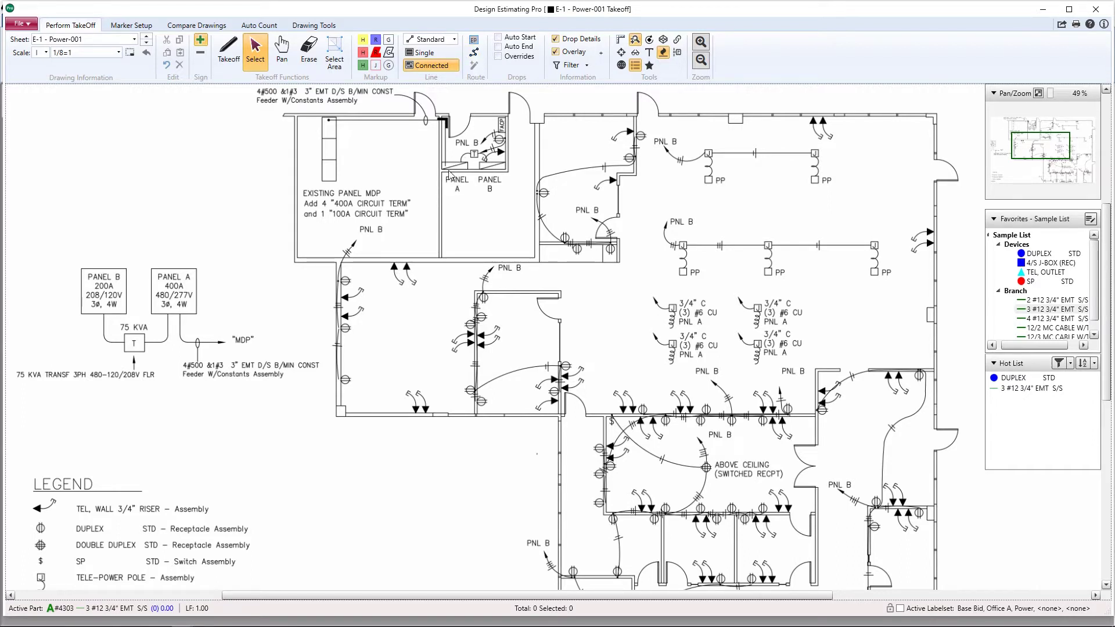
Step: Place an endpoint titled 'Panel A' at the PANEL A spot in the panel room
click(473, 39)
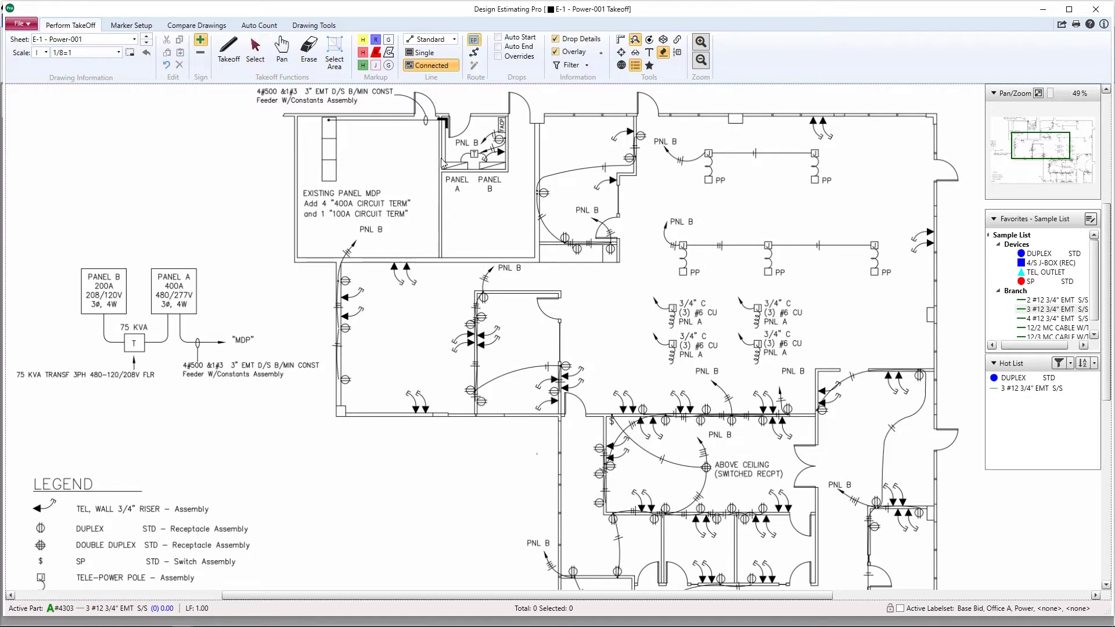
drag(441, 158, 469, 170)
text(Panel A)
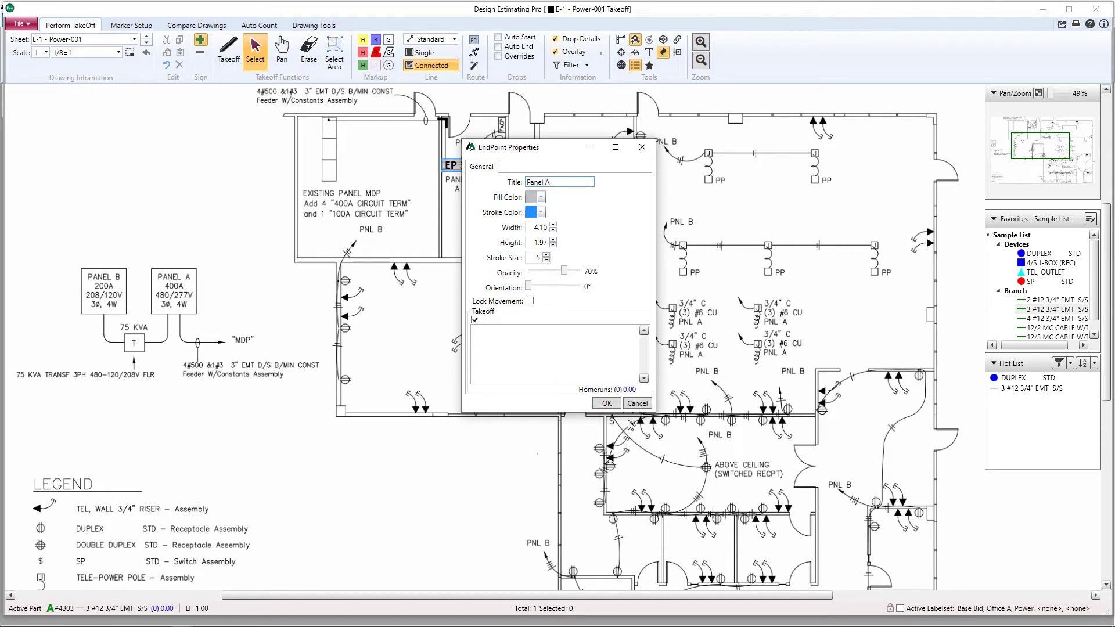
click(606, 403)
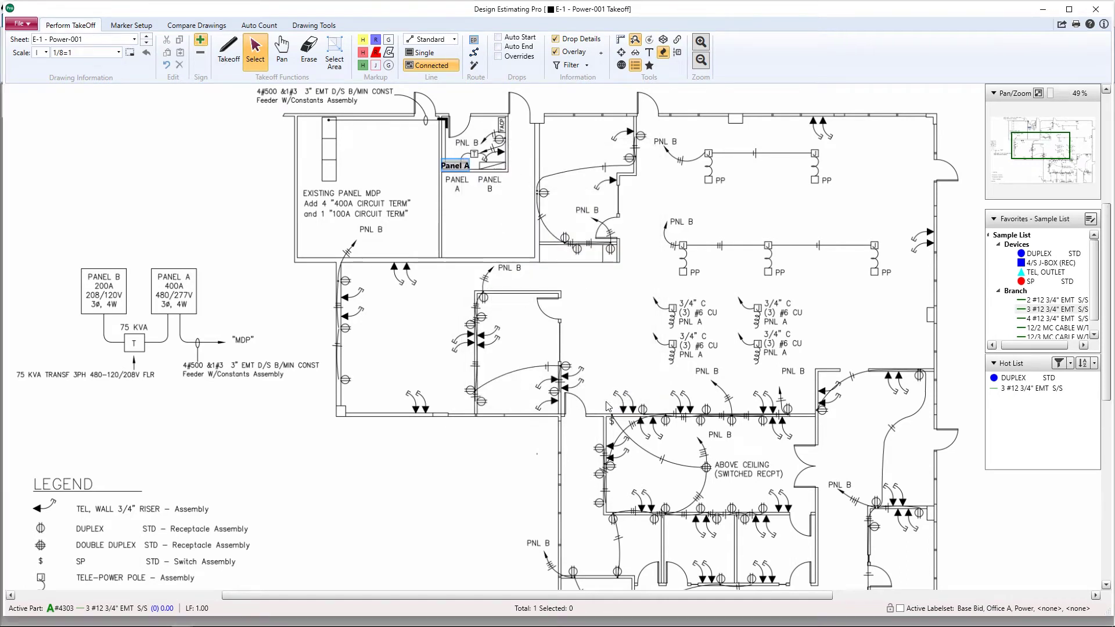
Step: Place a second endpoint titled 'Panel B' next to Panel A, with yellow fill and red stroke
click(473, 40)
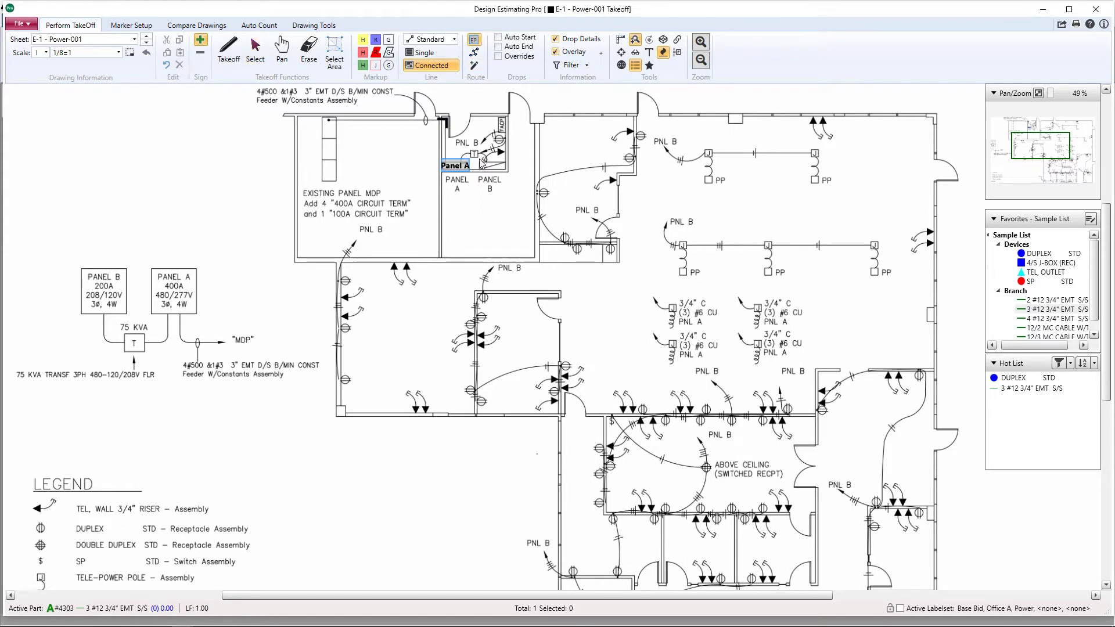
click(512, 177)
text(Panel B)
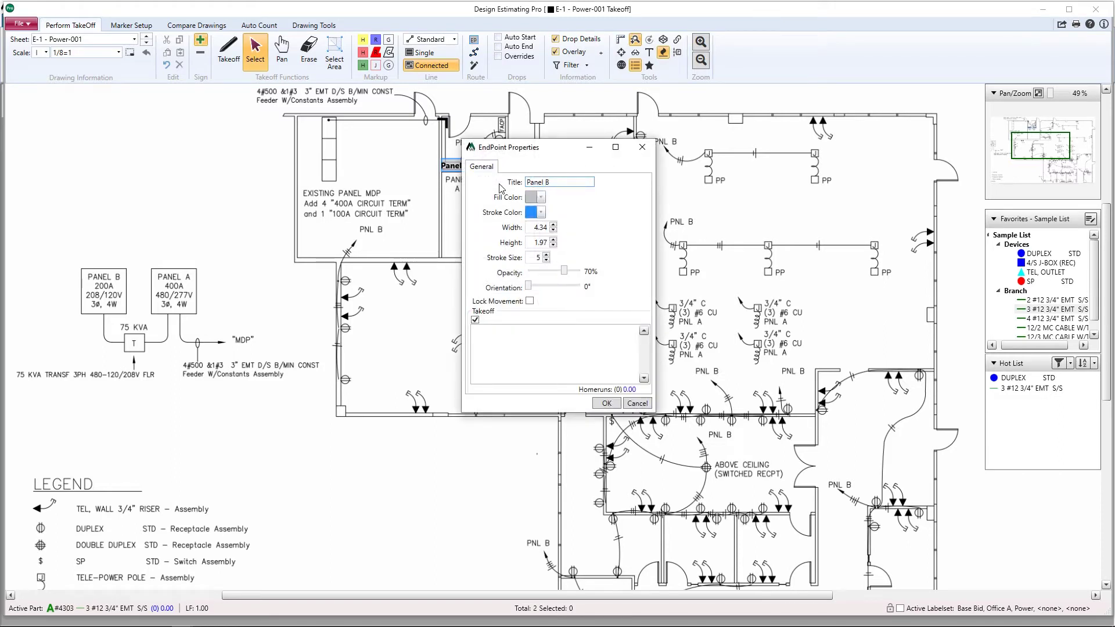
click(540, 199)
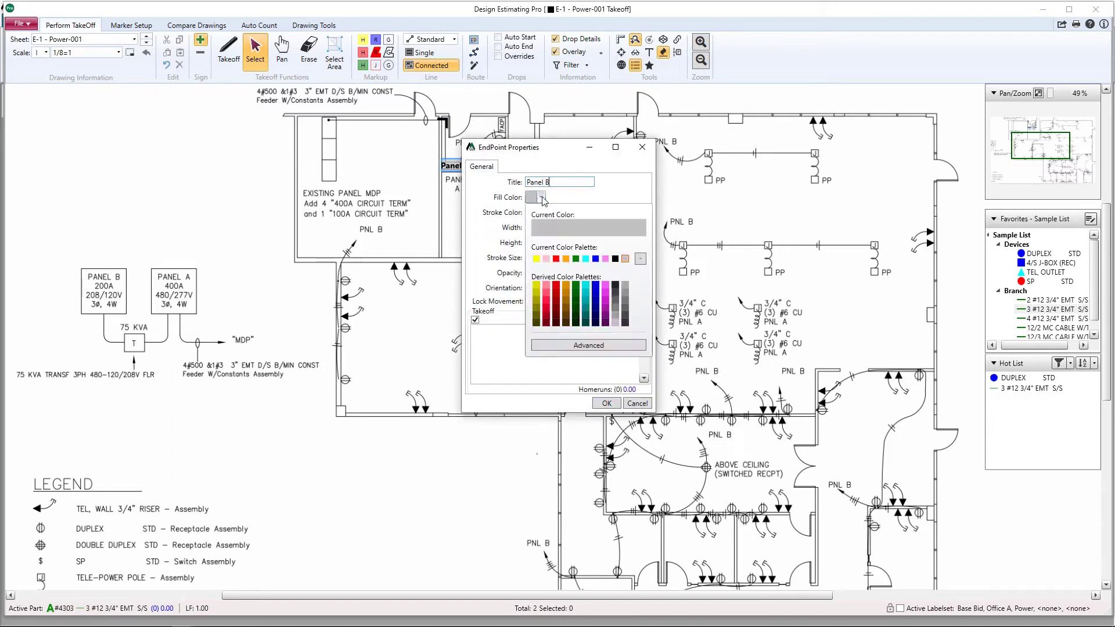
click(536, 258)
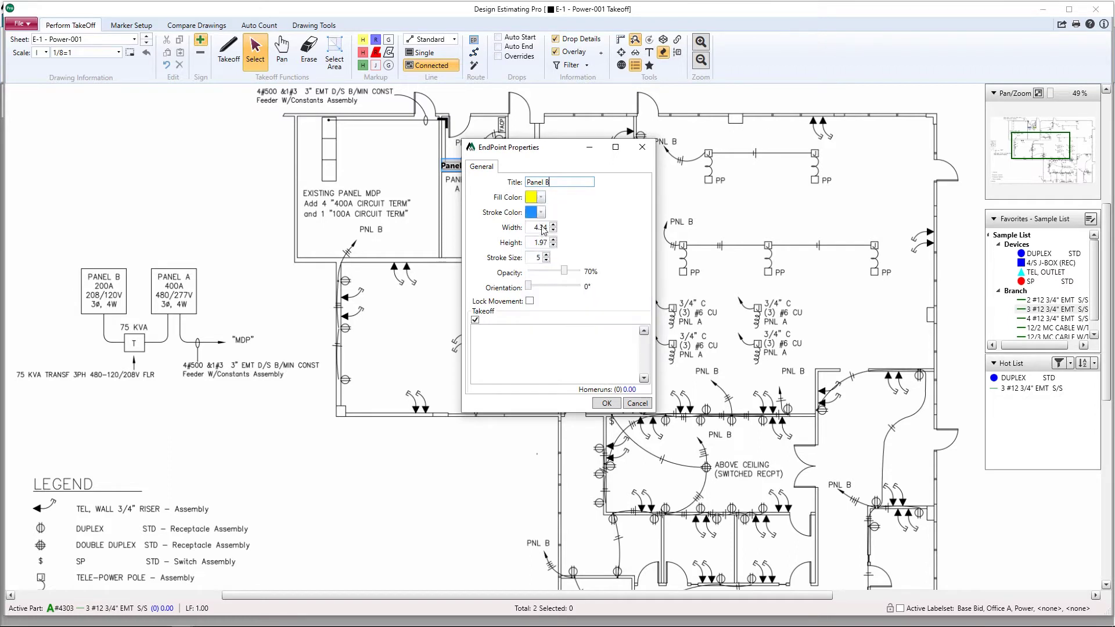
click(541, 212)
click(554, 272)
click(606, 401)
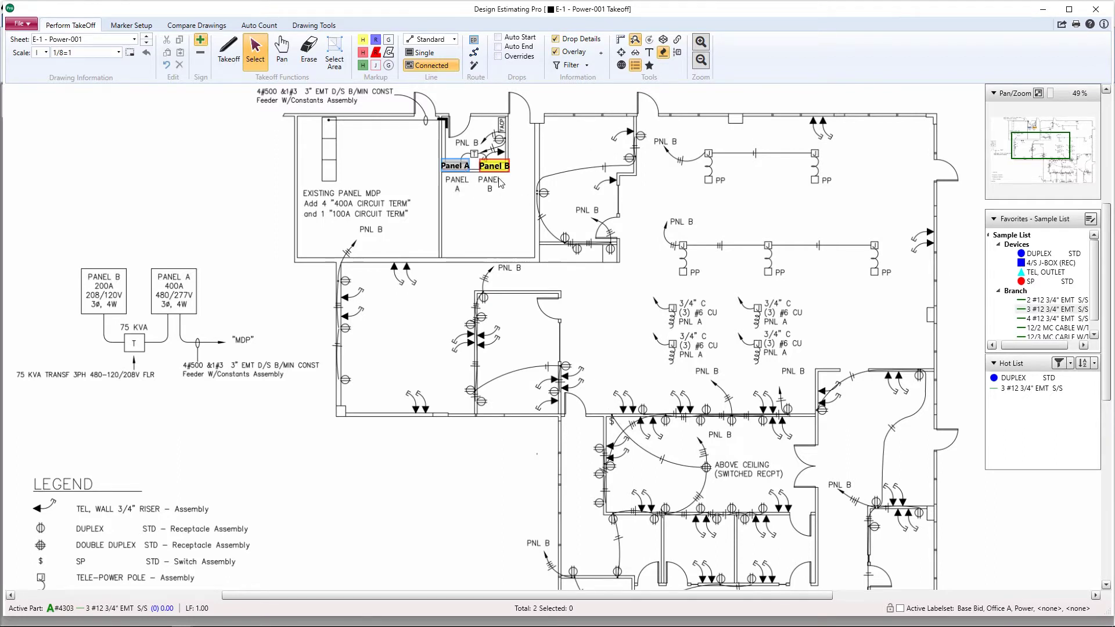
Step: Draw 3 #12 3/4" EMT S/S runs from Panel A and Panel B to two outlets and a J-box (86.57 ft)
click(1052, 310)
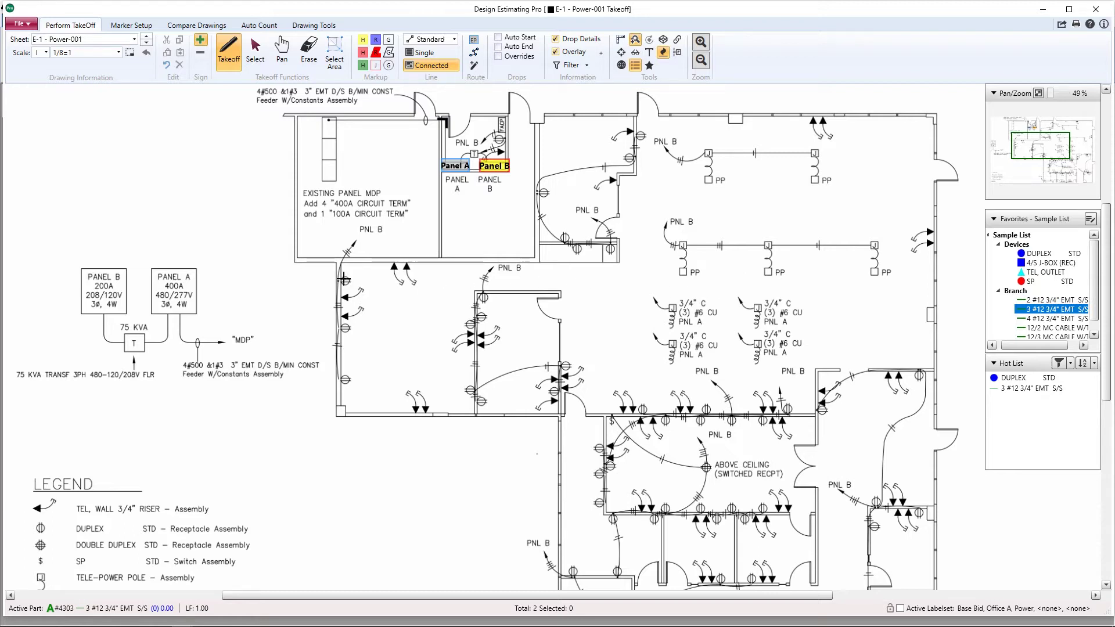
key(Escape)
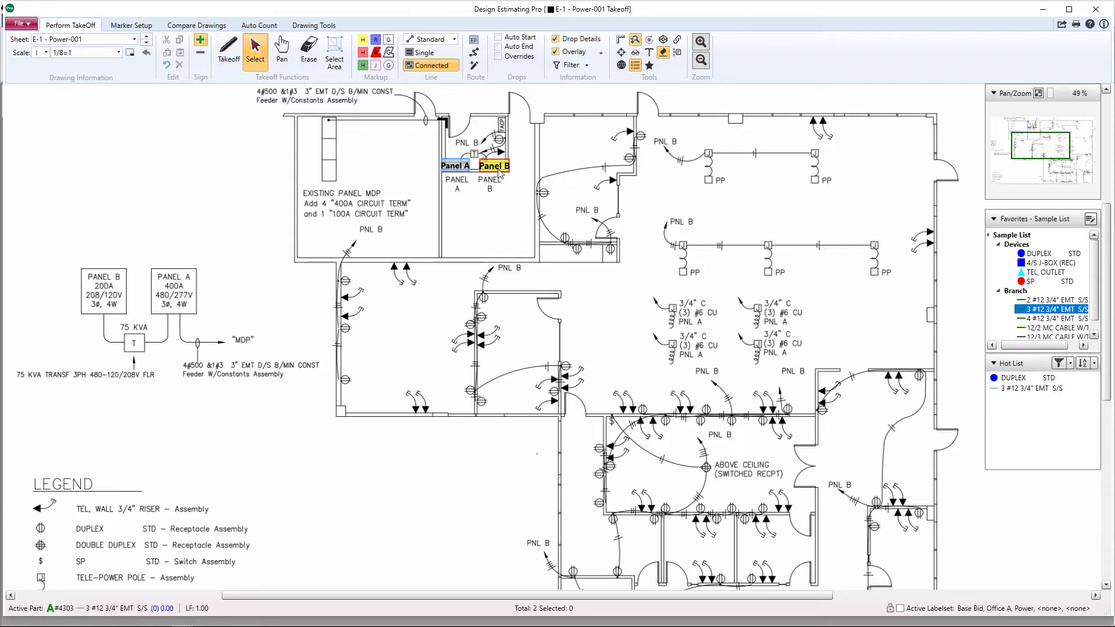
click(499, 167)
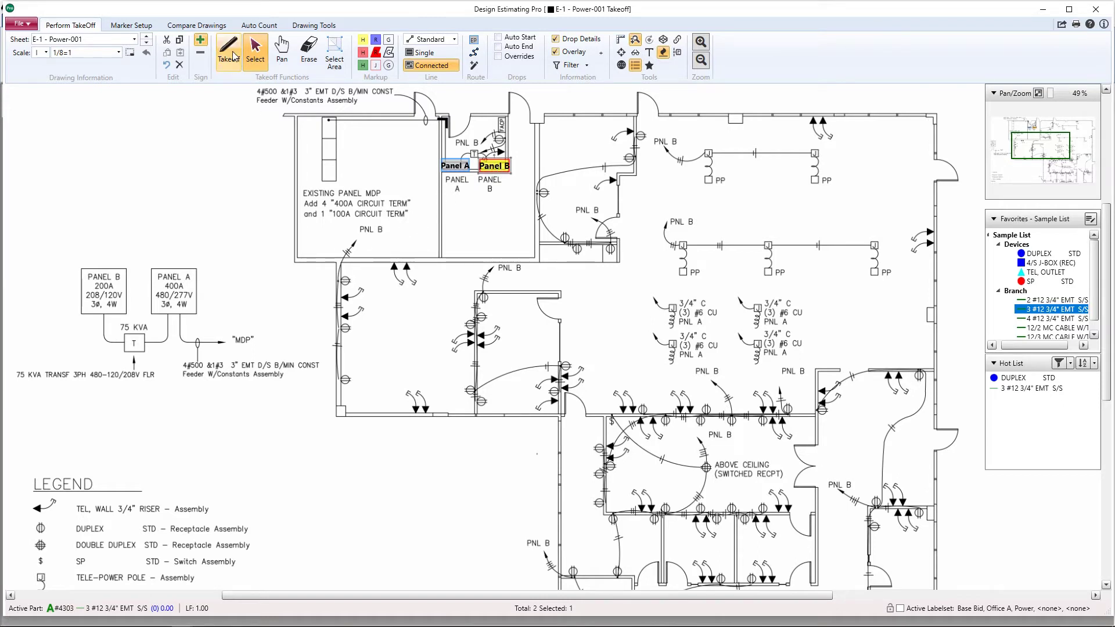
click(229, 51)
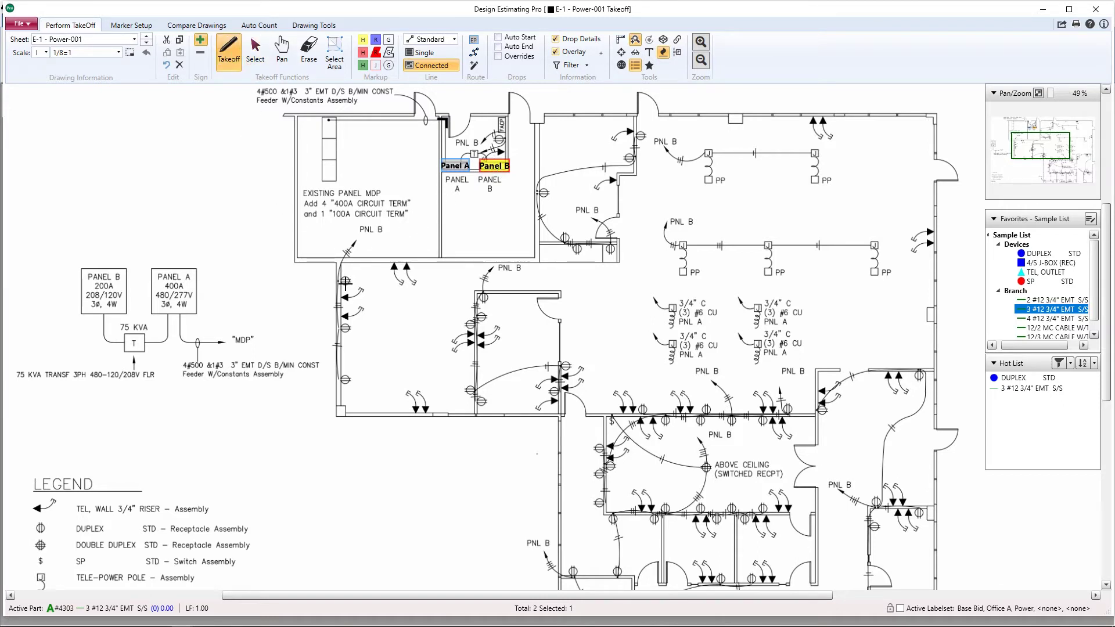
click(345, 283)
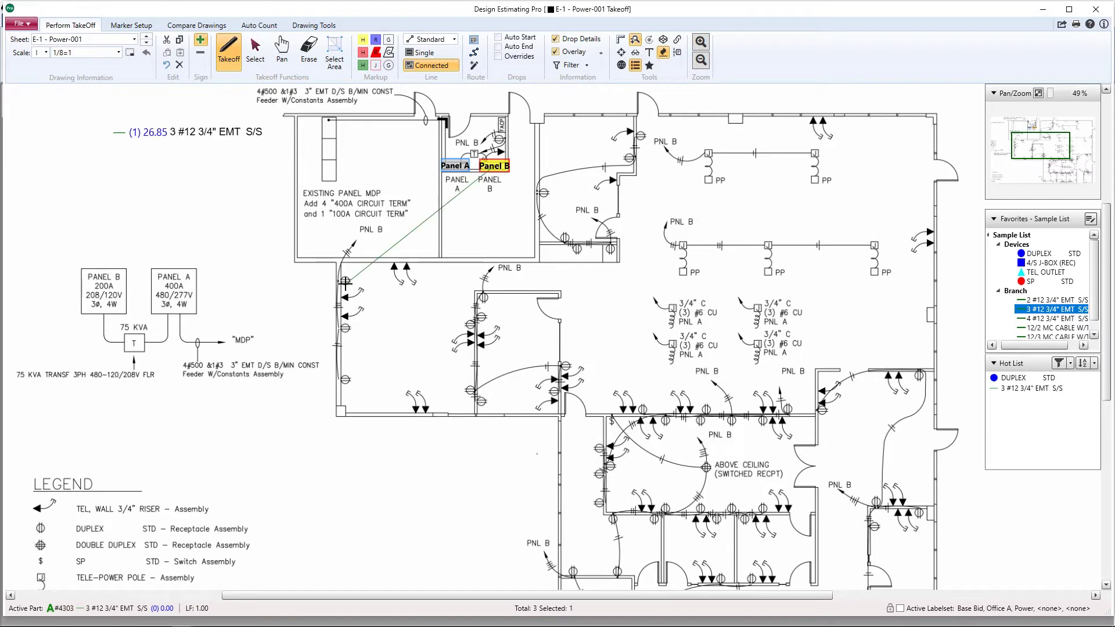
click(610, 246)
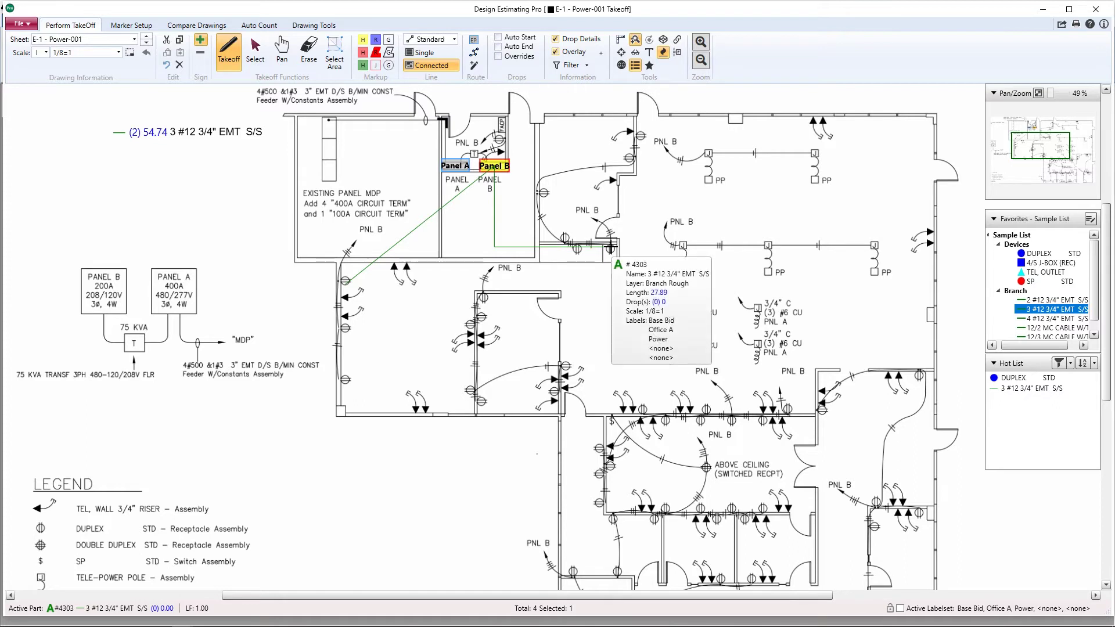
click(708, 153)
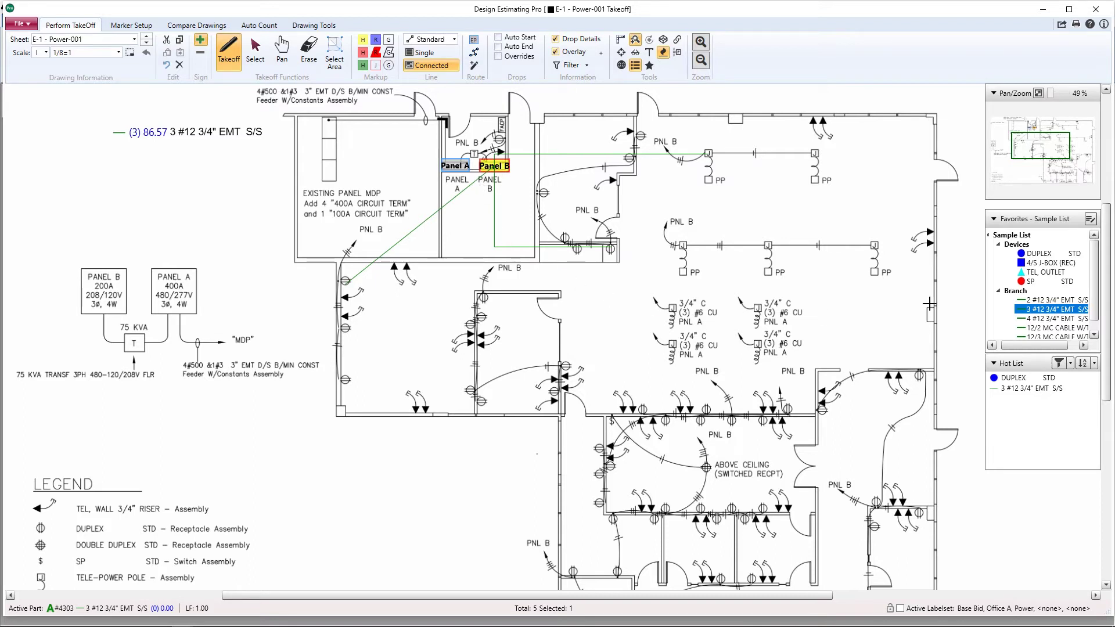
Step: Mark the four middle J-boxes as 4/S J-BOX (REC), then start a route pathway below Panel A
click(1052, 263)
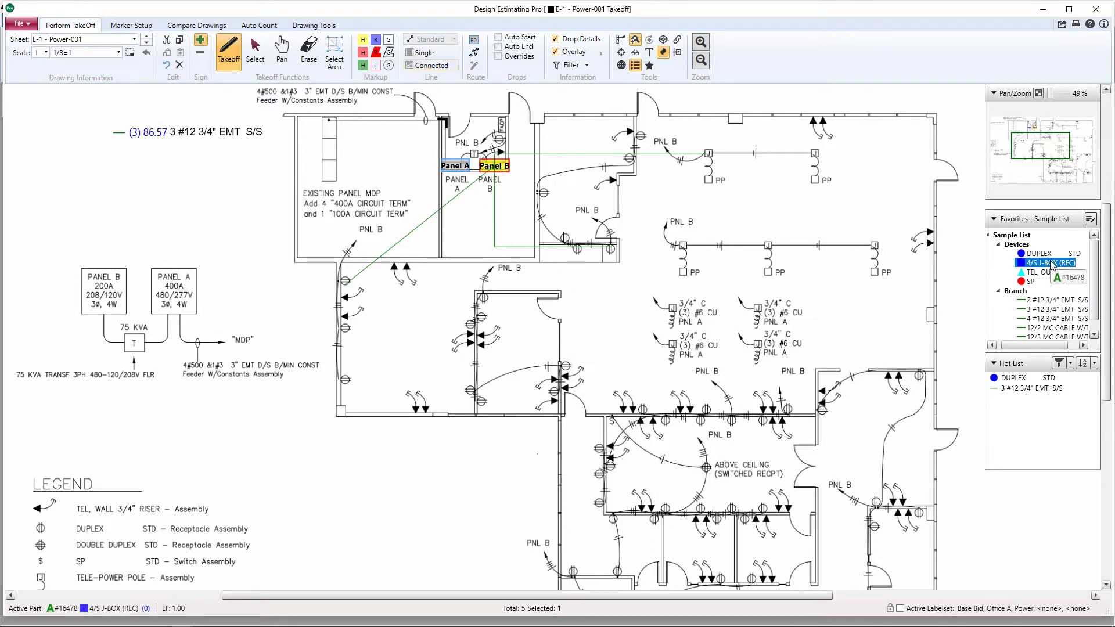
click(671, 308)
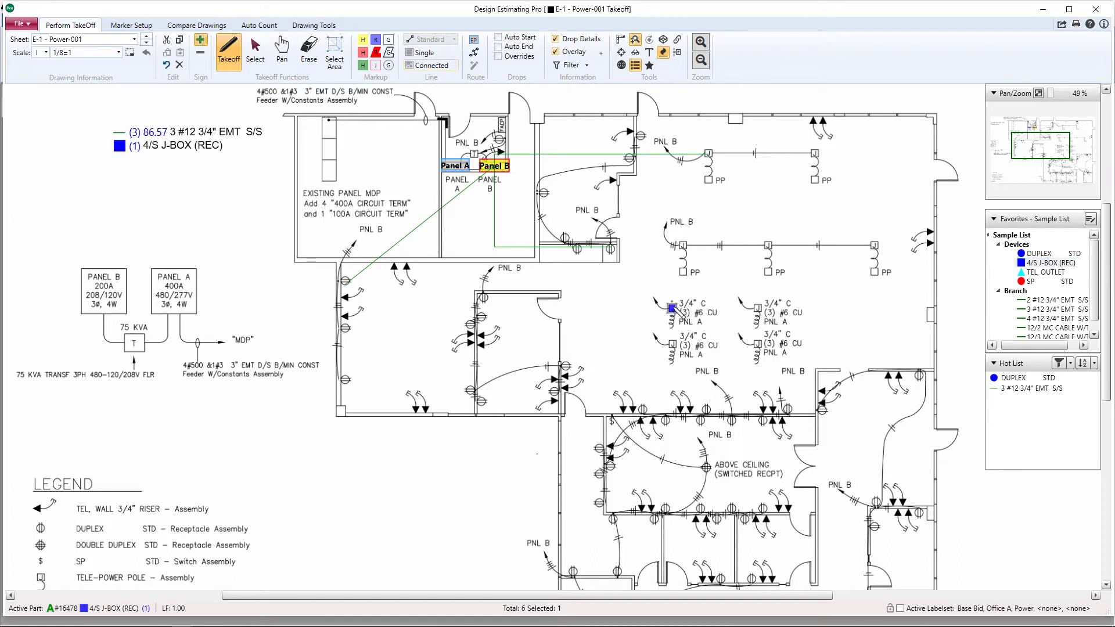
click(757, 308)
click(757, 343)
click(673, 345)
click(474, 53)
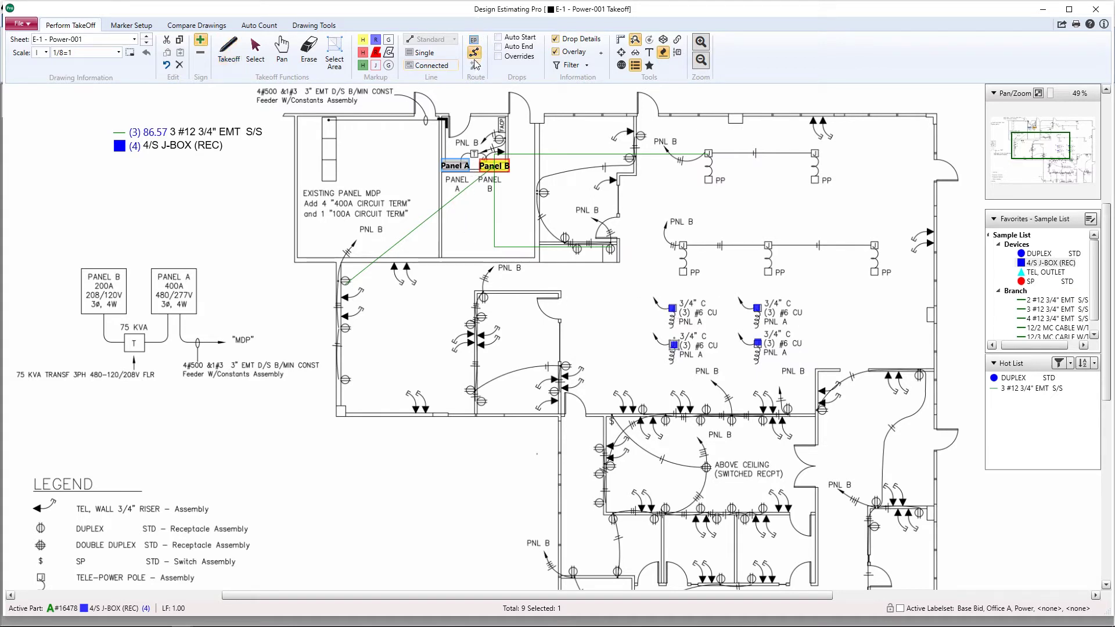
click(747, 281)
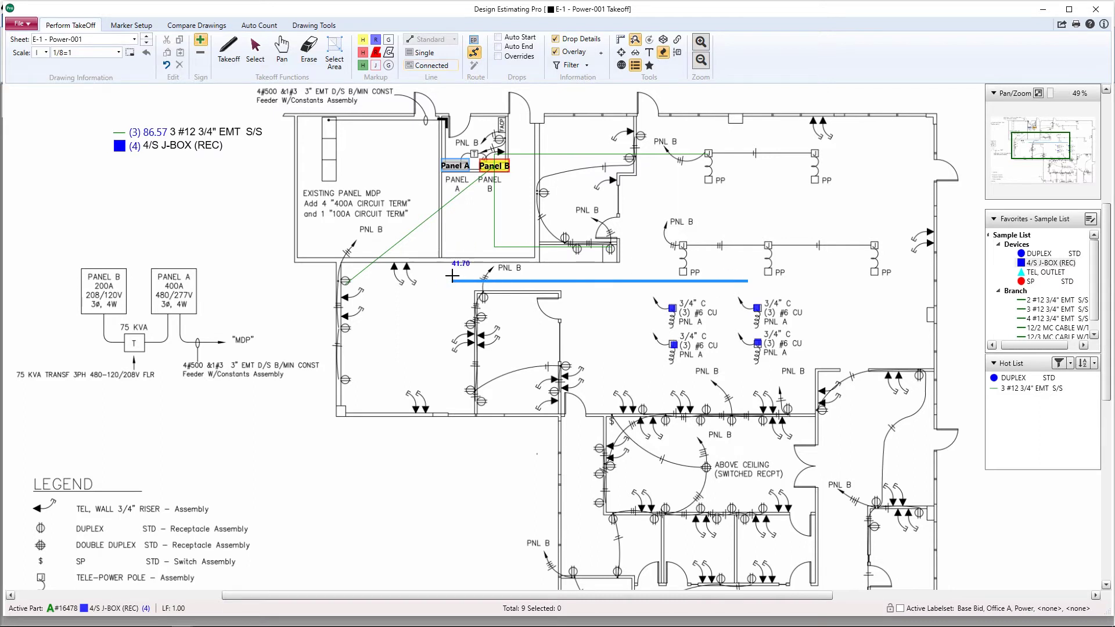
Step: End Pathway 1 at Panel A, close its properties, and return to McCormick Estimating Systems
click(453, 163)
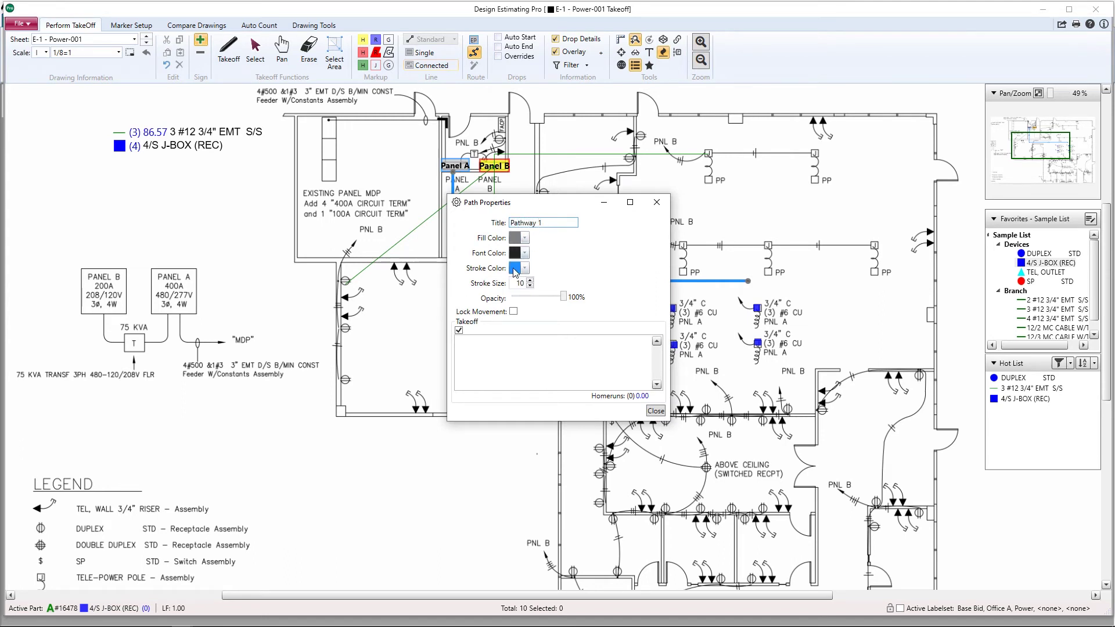
click(652, 411)
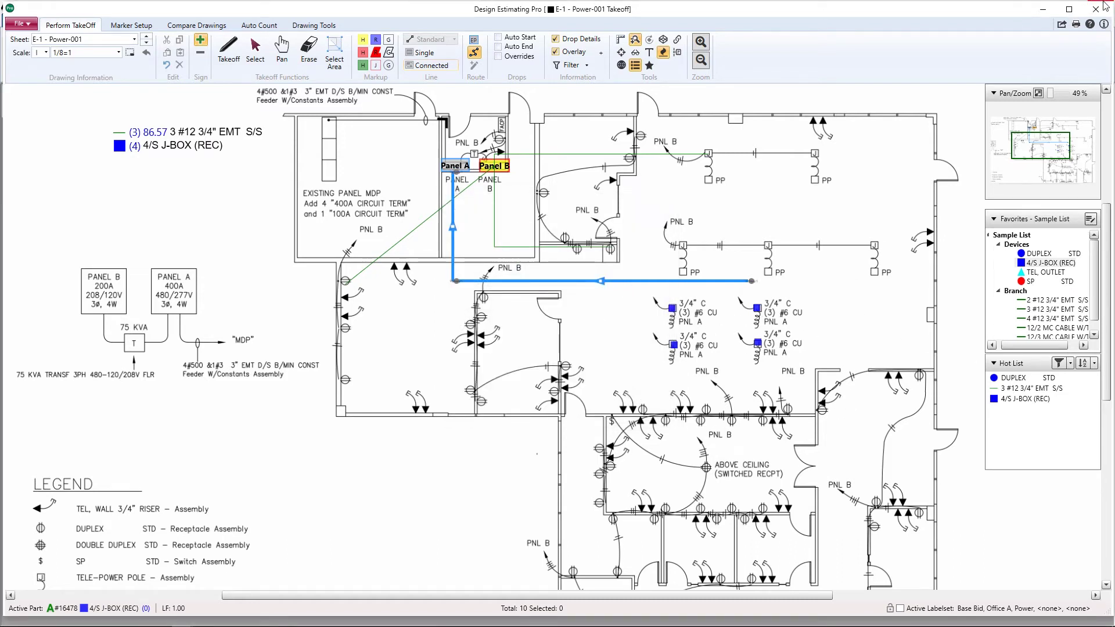
click(1045, 10)
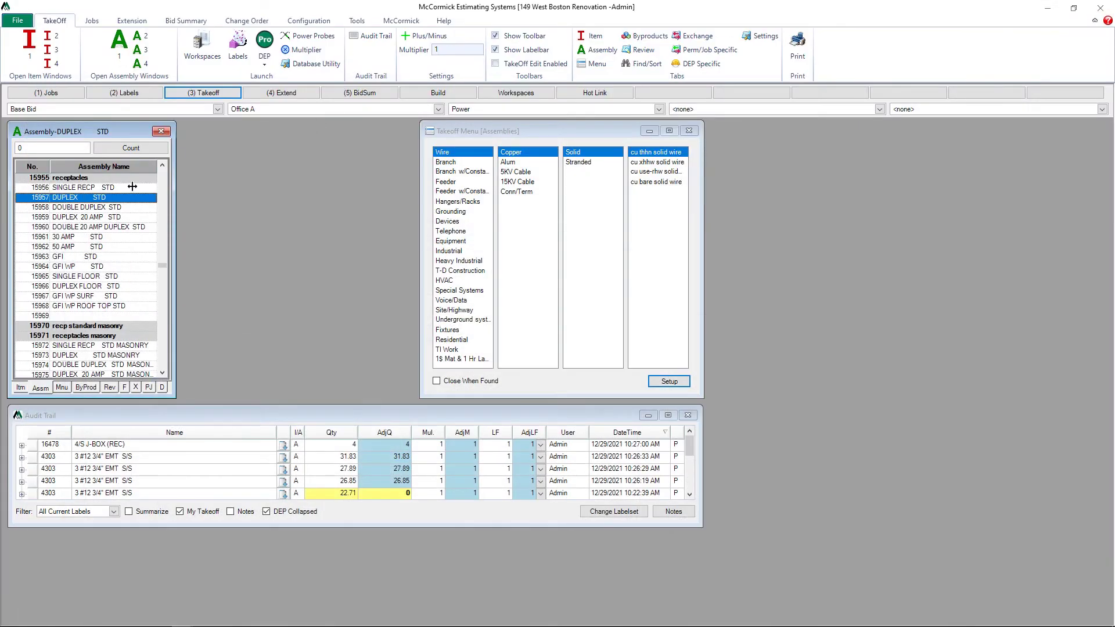
Step: Choose assembly 3904, 3 #6 3/4" EMT S/S/R, under Branch > EMT > S/S, Rack, then return to DEP
click(446, 163)
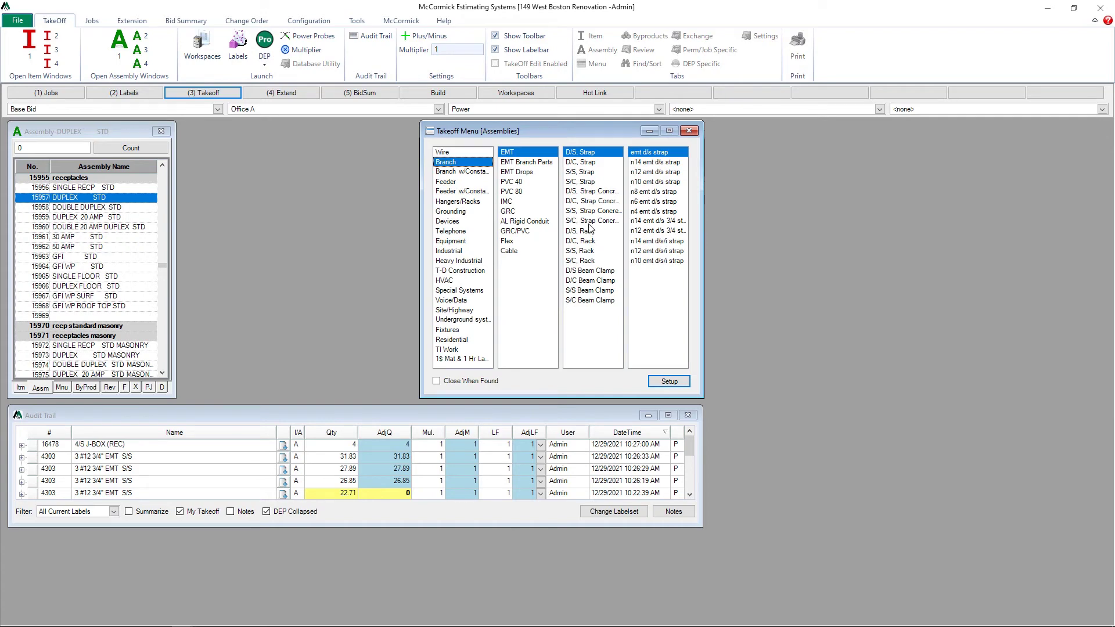
click(585, 252)
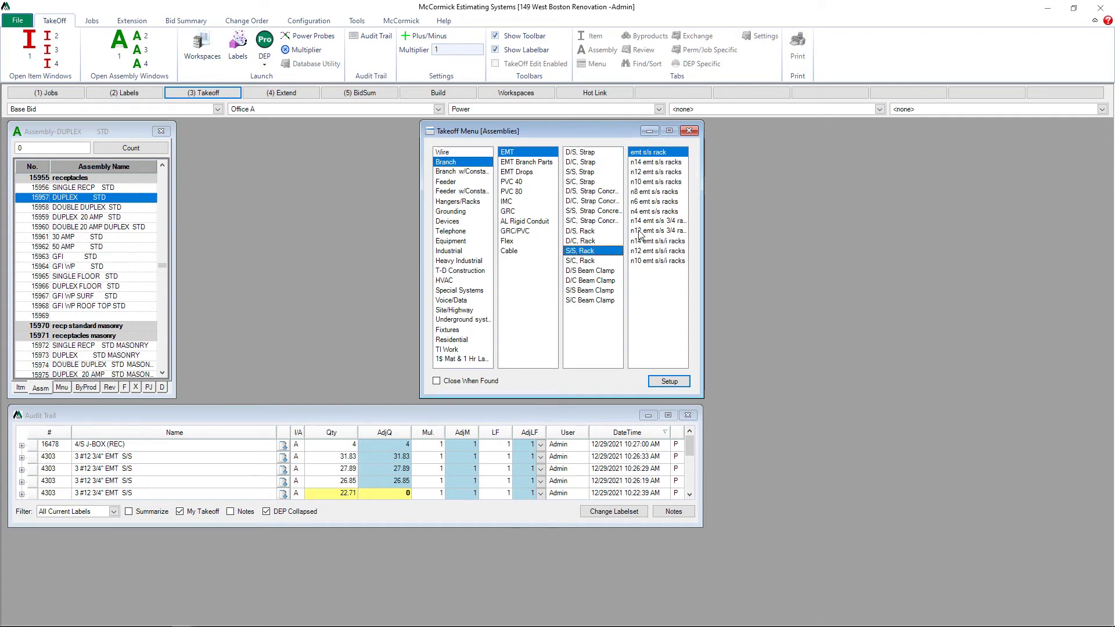
click(649, 203)
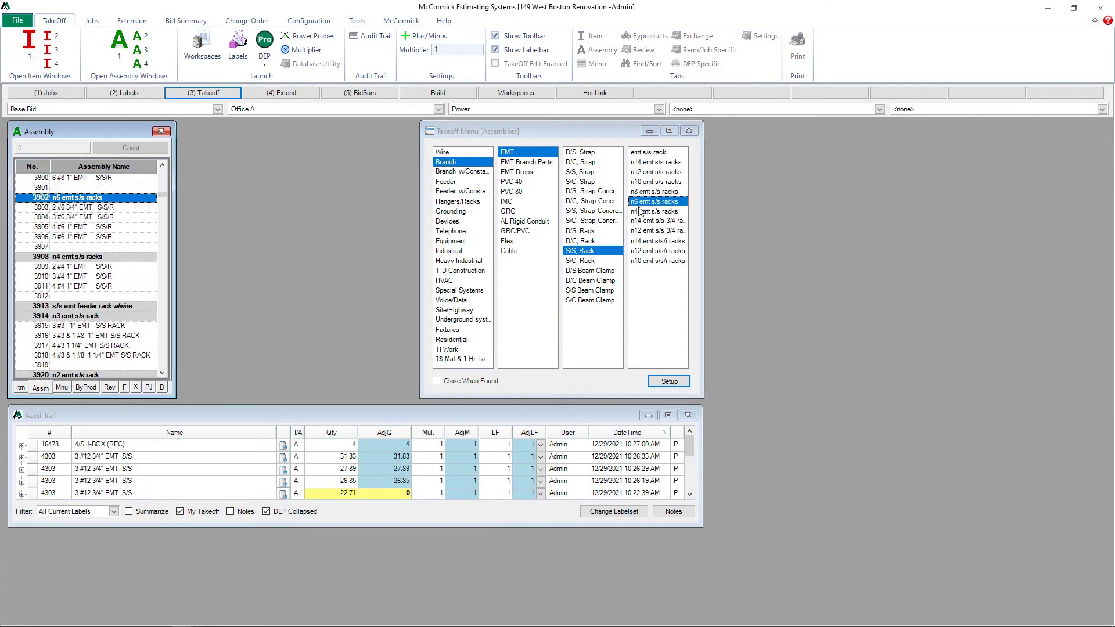
click(68, 218)
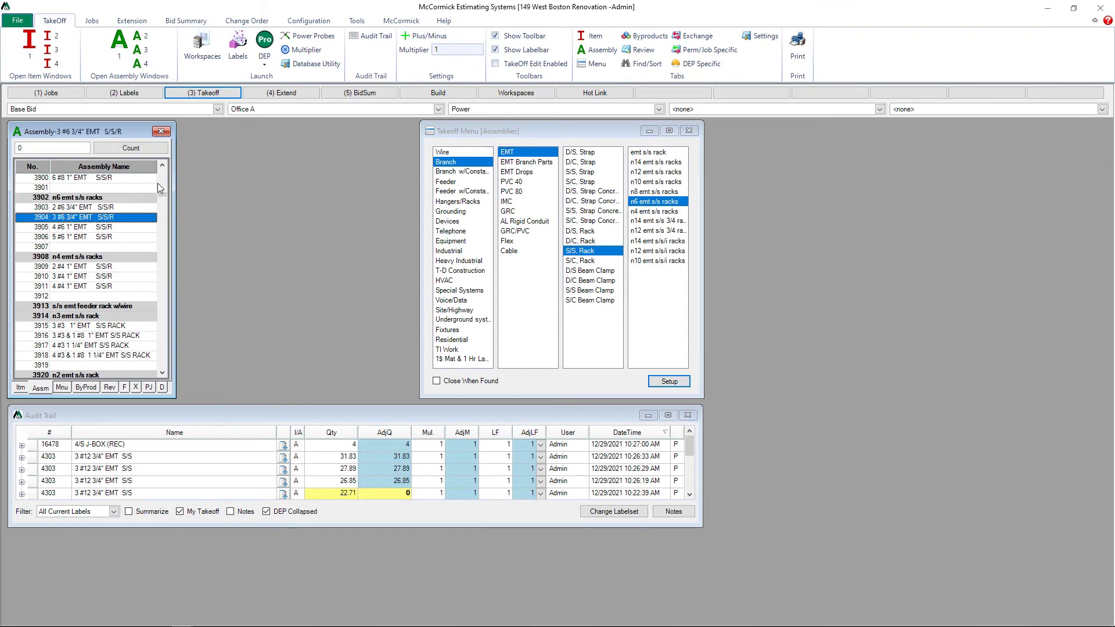
click(263, 55)
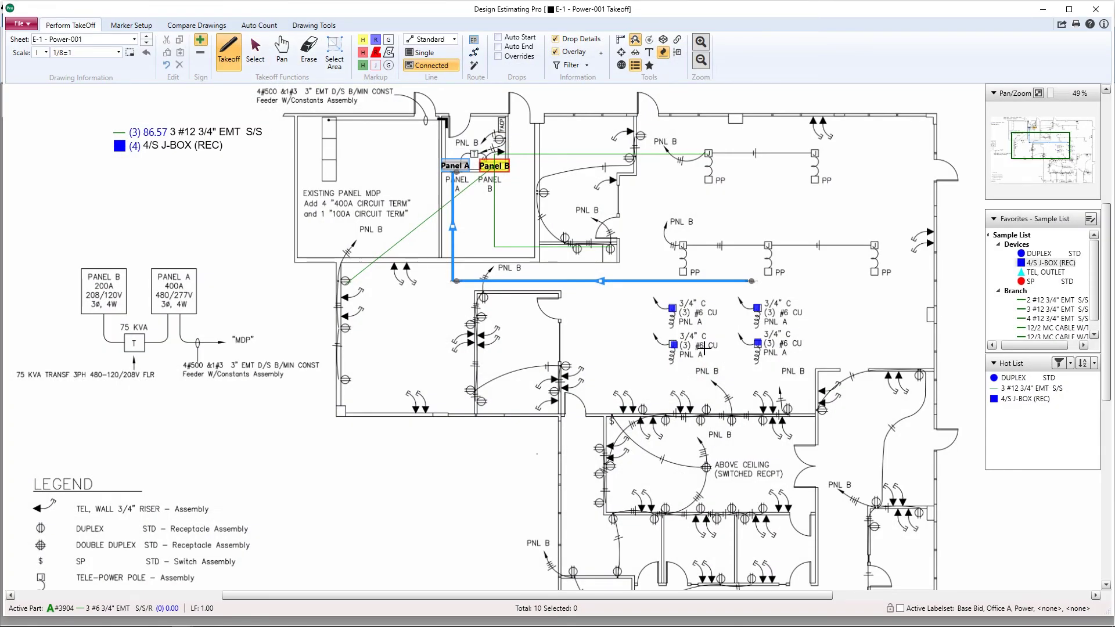
Step: Add orthogonal 3 #6 3/4" EMT S/S/R home runs from the four J-boxes to Panel A via Pathway 1 (240.11 ft)
key(Escape)
drag(650, 292, 764, 365)
right_click(758, 347)
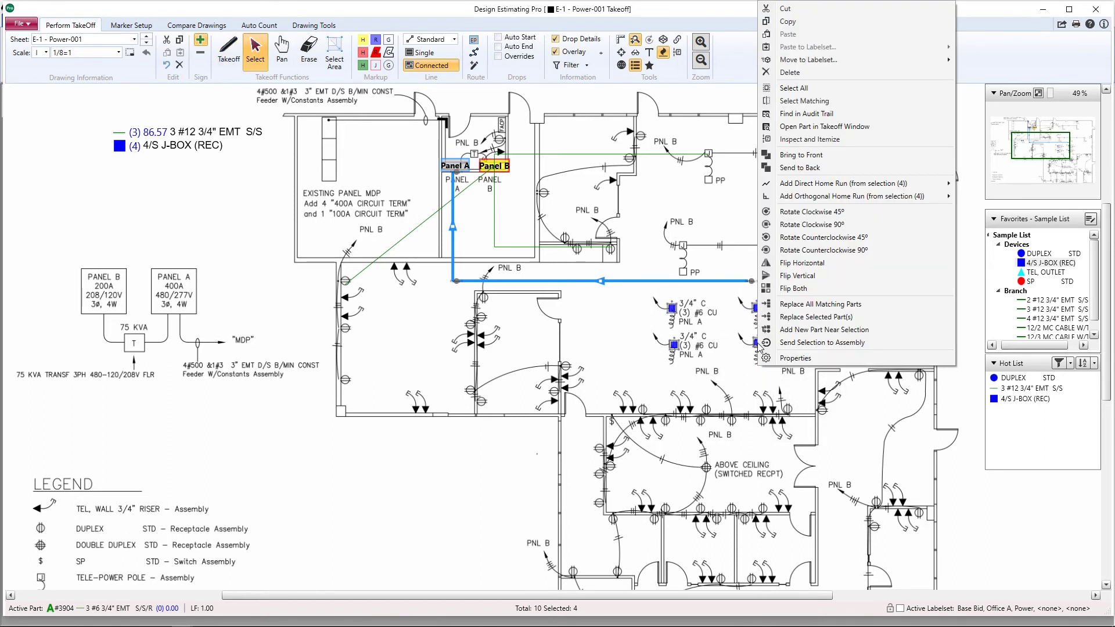
mouse_move(799, 200)
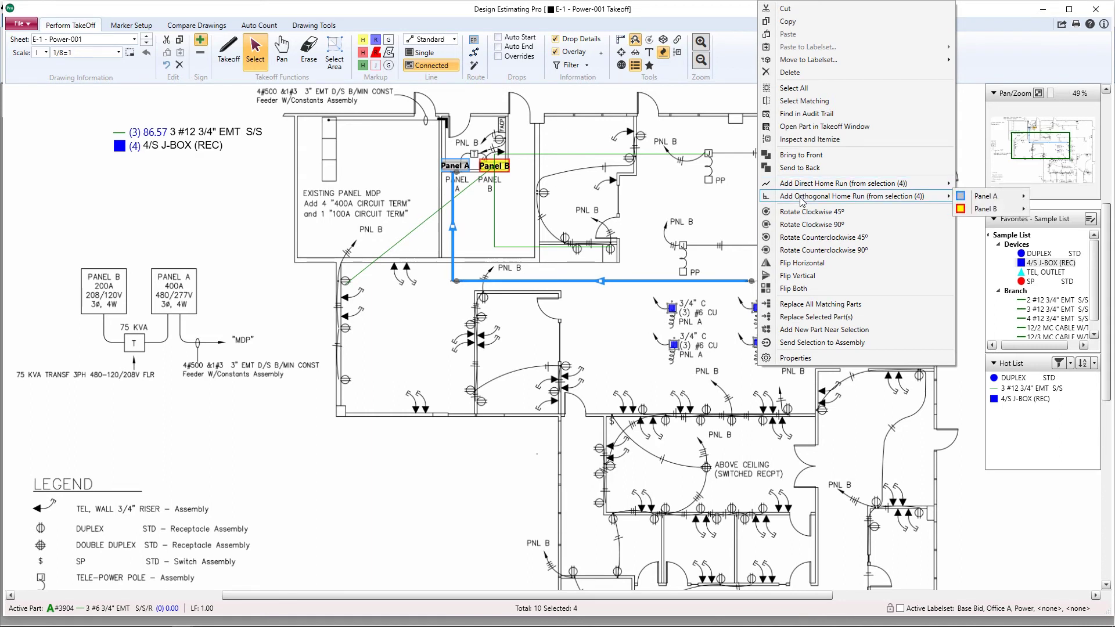
mouse_move(976, 199)
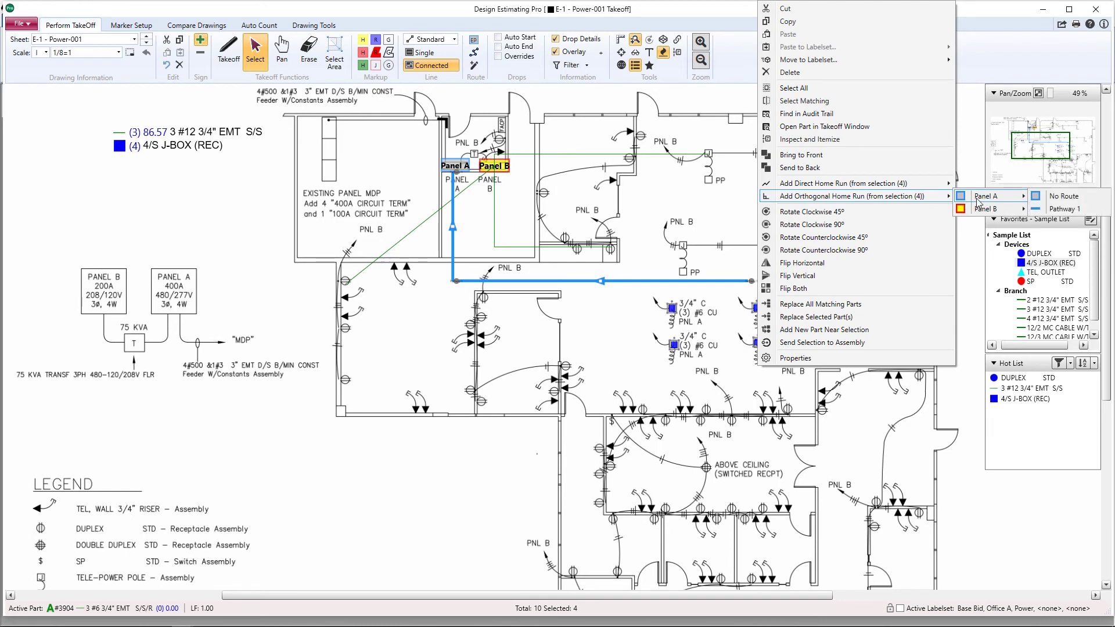
click(1058, 210)
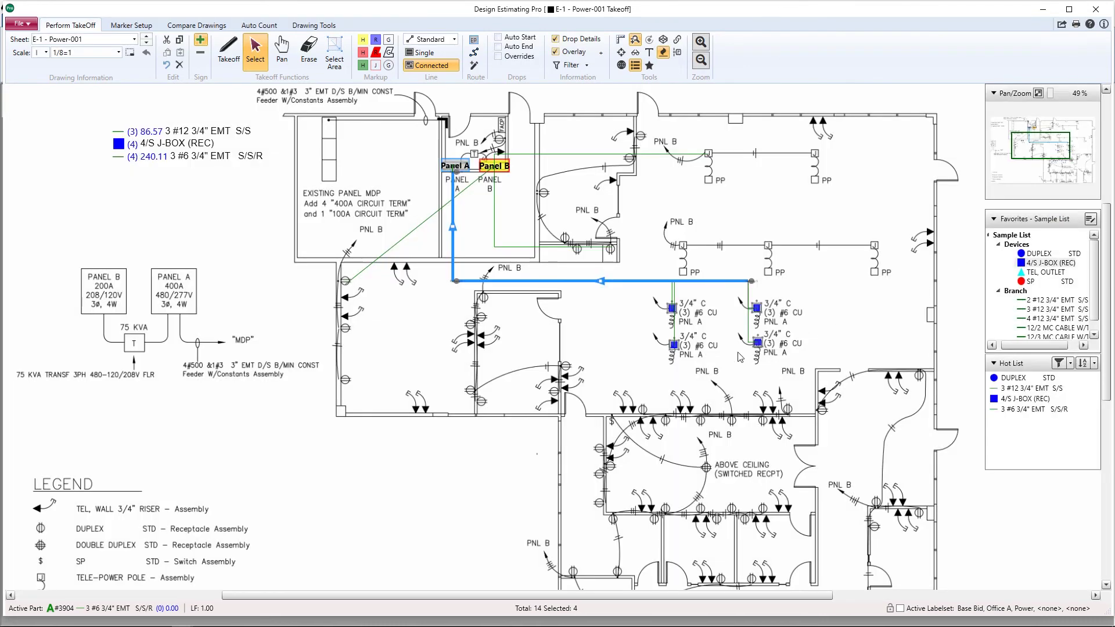